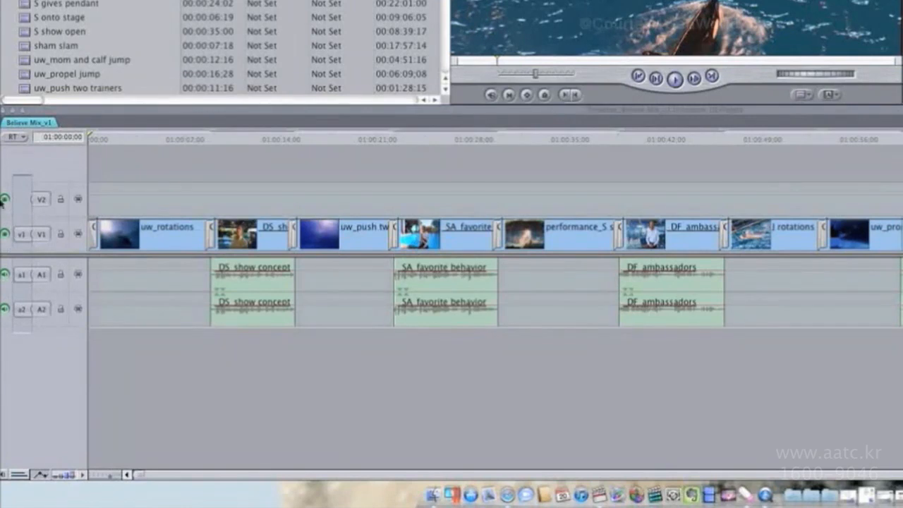
Toggle the visibility controls of the V1 and V2 video tracks off and on.
mouse_move(5, 202)
mouse_down()
mouse_move(5, 230)
mouse_move(7, 219)
mouse_up()
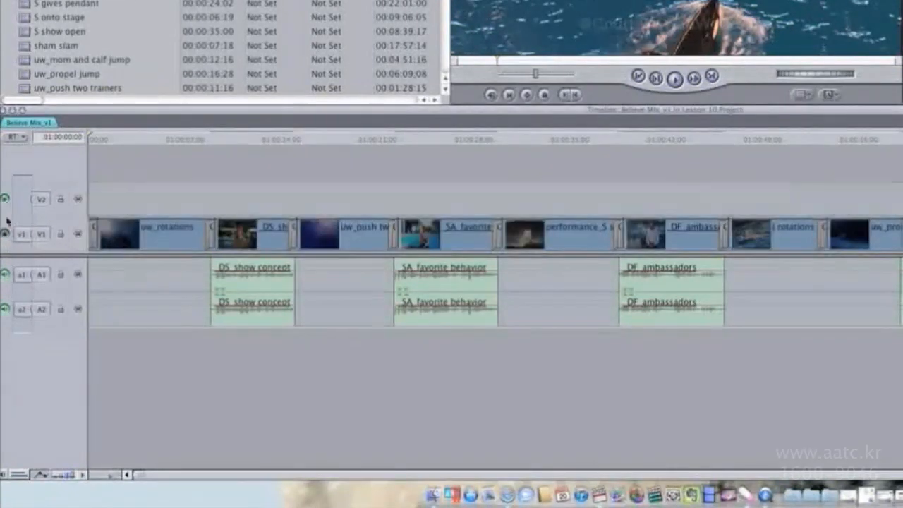
click(5, 234)
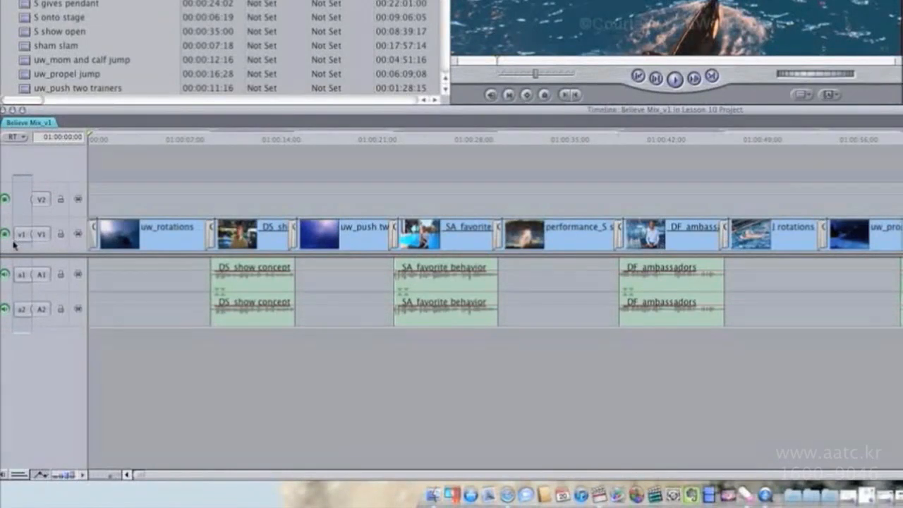
click(6, 235)
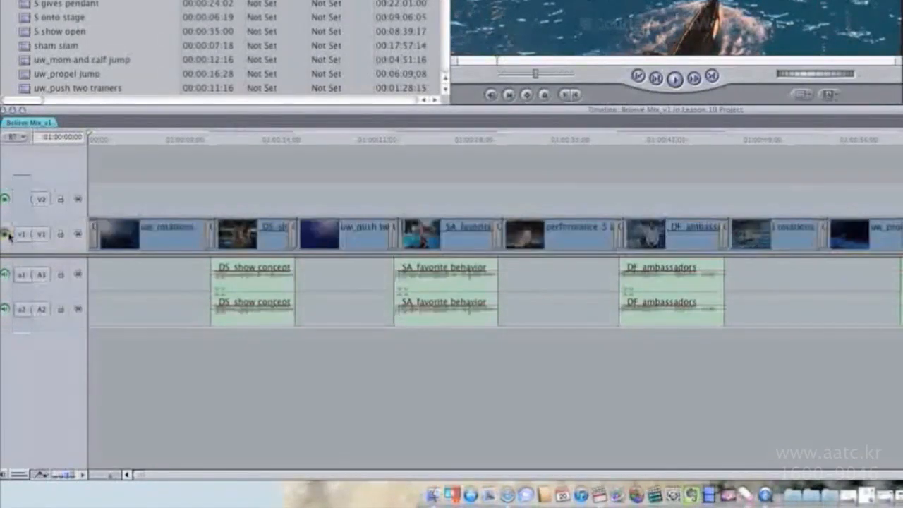
click(6, 200)
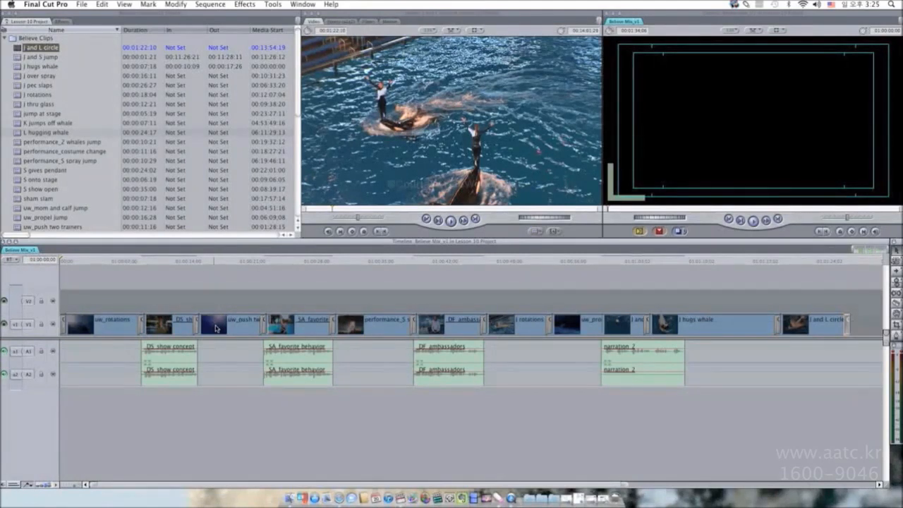
Move the playhead to around the twelve-second mark, then start and stop sequence playback.
click(167, 265)
key(space)
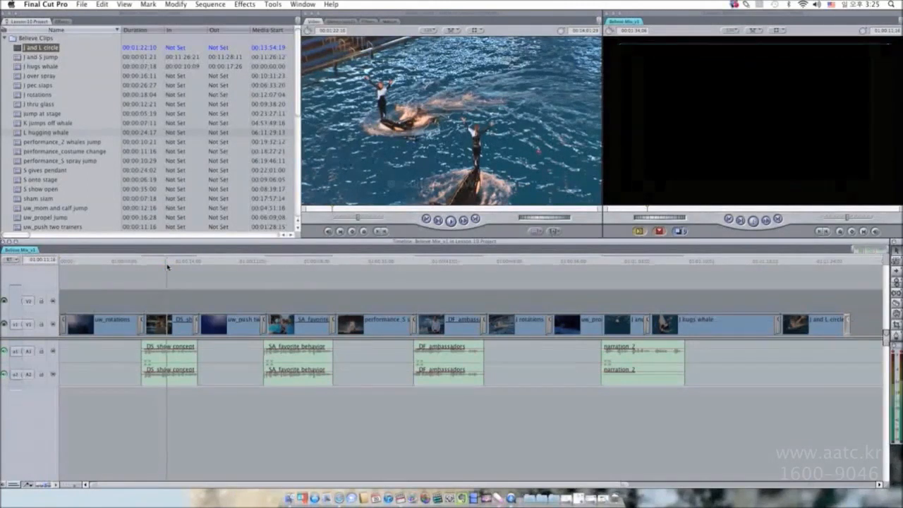
key(space)
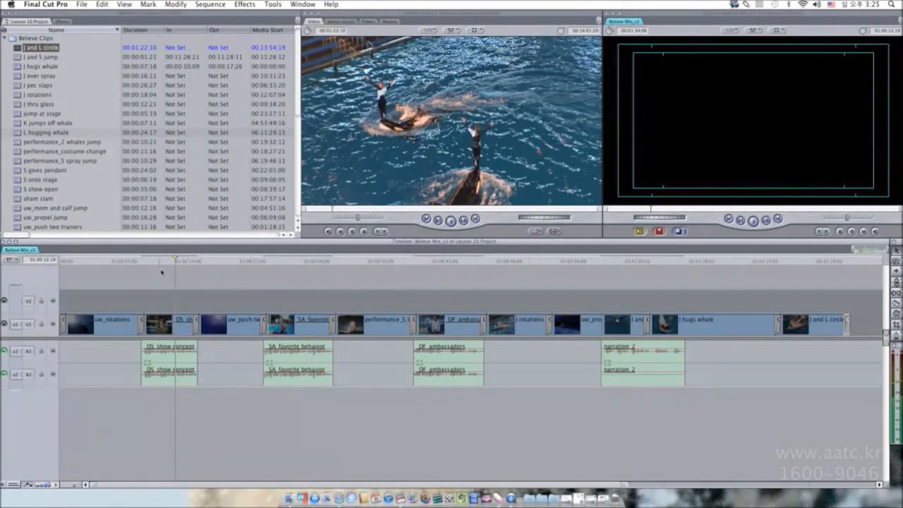
Toggle the V2 and V1 track visibility controls off and back on.
click(5, 301)
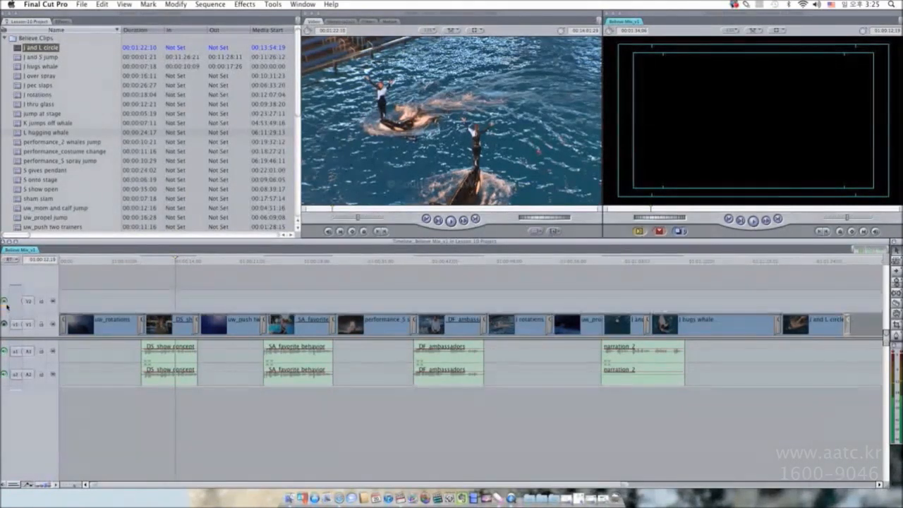
click(4, 324)
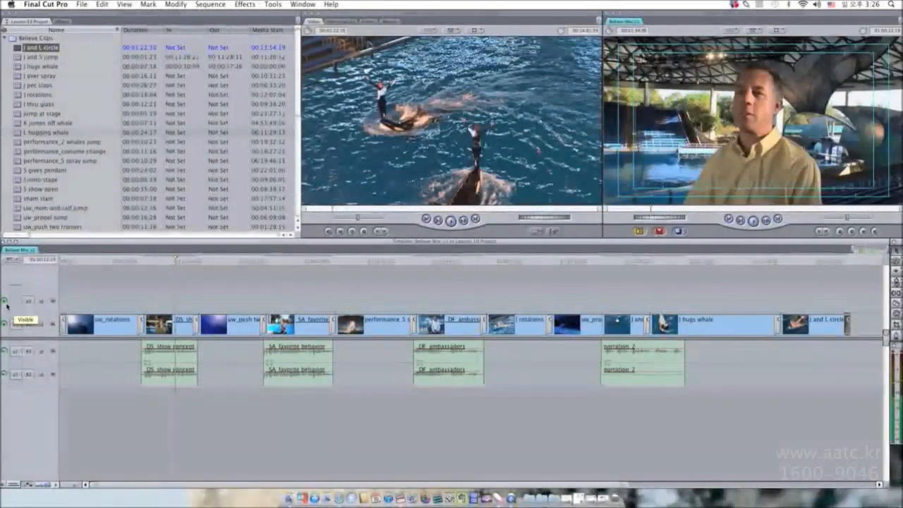
click(5, 303)
click(5, 302)
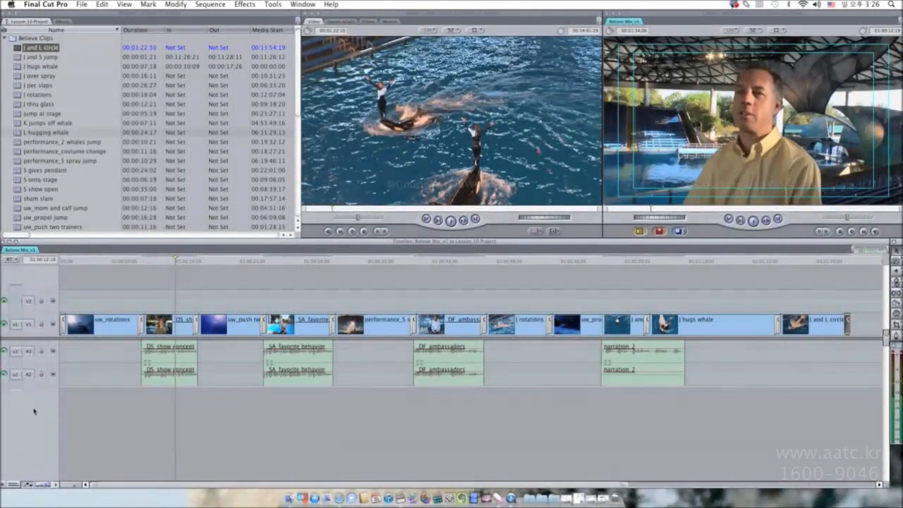
Turn off visibility for the V1, A1 and A2 tracks.
click(5, 302)
click(5, 324)
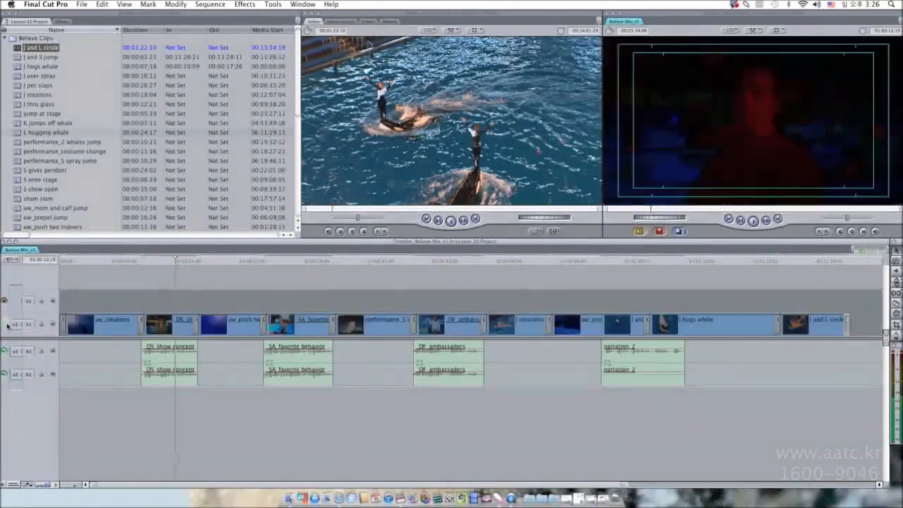
click(5, 350)
click(5, 374)
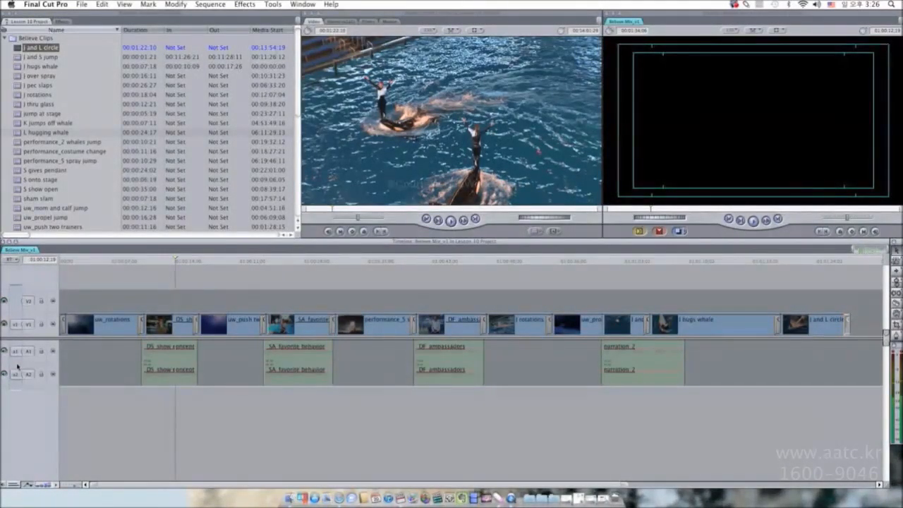
Turn visibility back on for the V2, V1, A1 and A2 tracks.
click(5, 302)
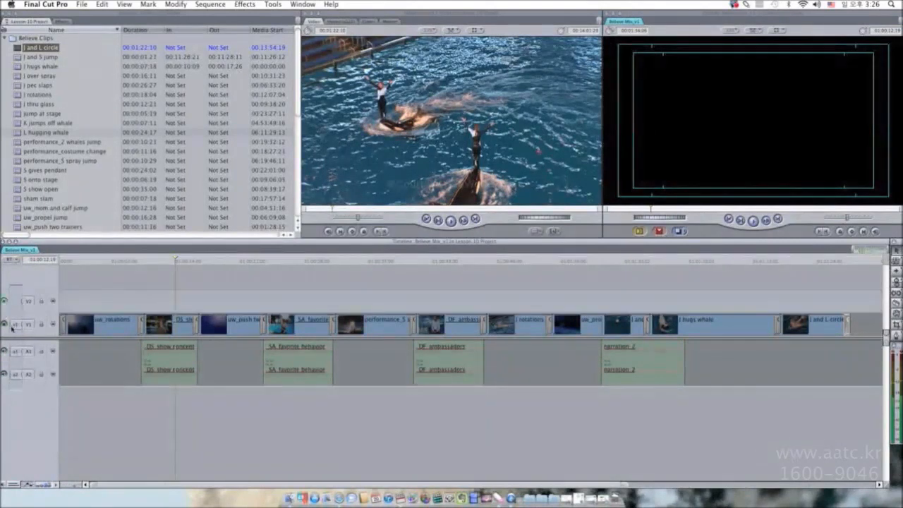
click(5, 323)
click(5, 350)
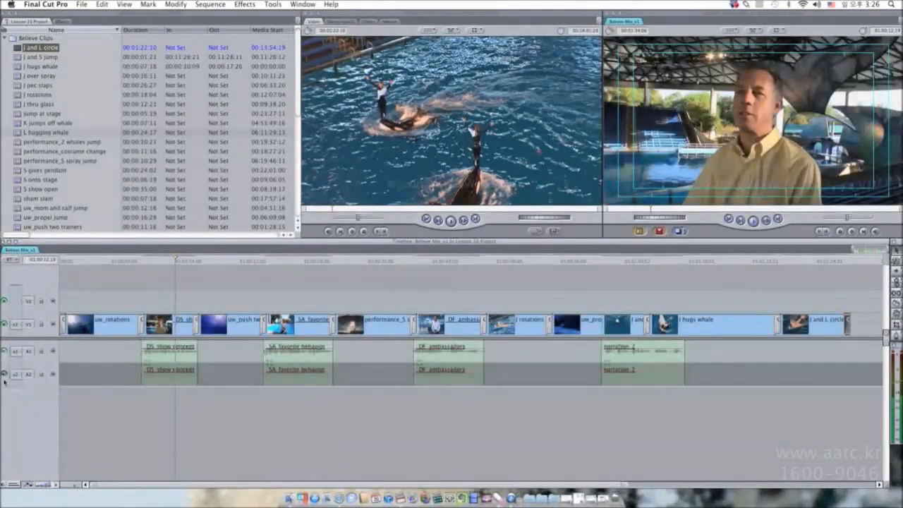
click(5, 374)
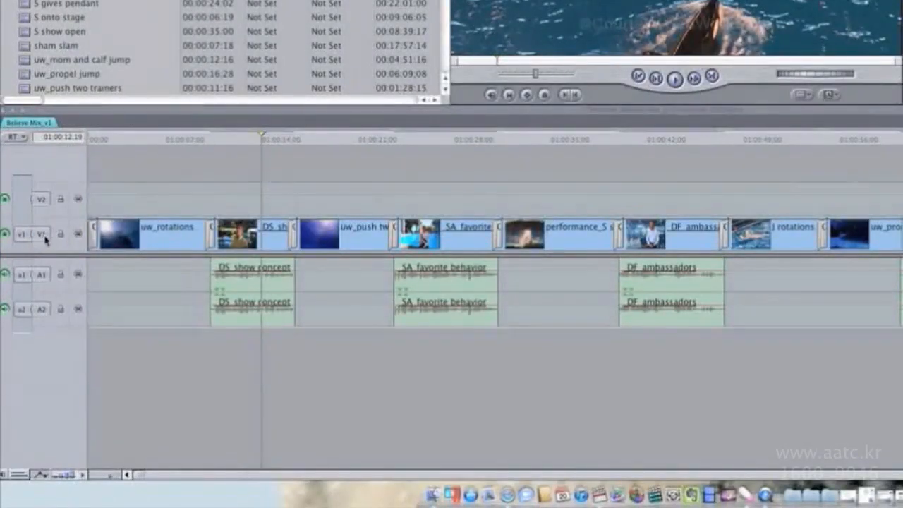
Add two new audio tracks, A3 and A4, to the sequence.
click(46, 238)
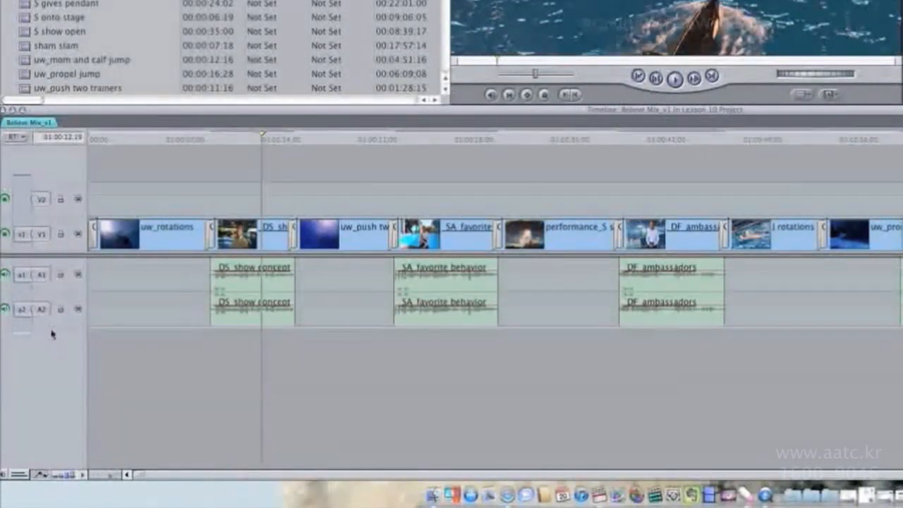
mouse_move(28, 238)
mouse_down()
mouse_move(23, 200)
mouse_move(23, 234)
mouse_up()
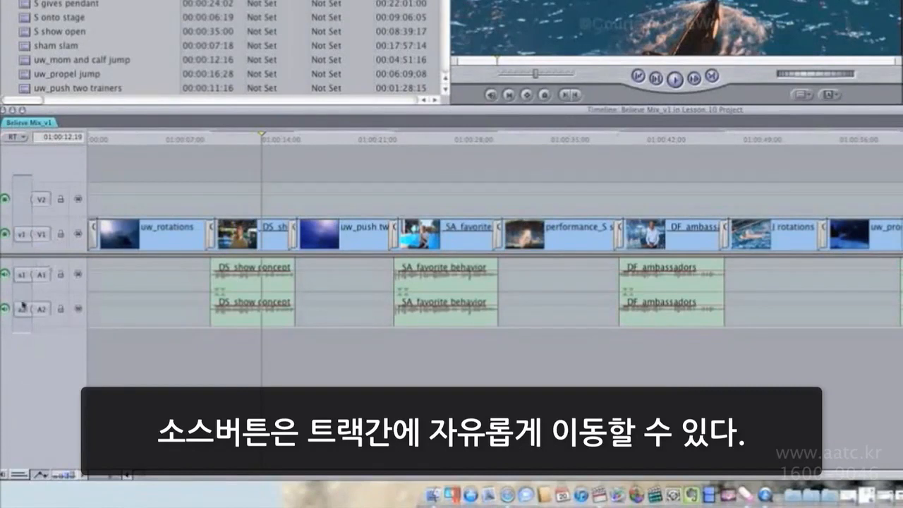
right_click(43, 342)
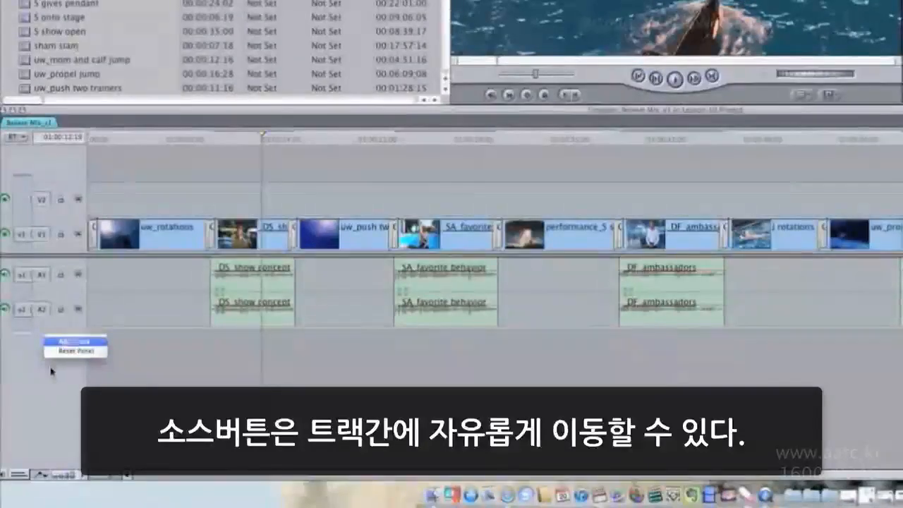
click(48, 342)
right_click(47, 388)
click(51, 380)
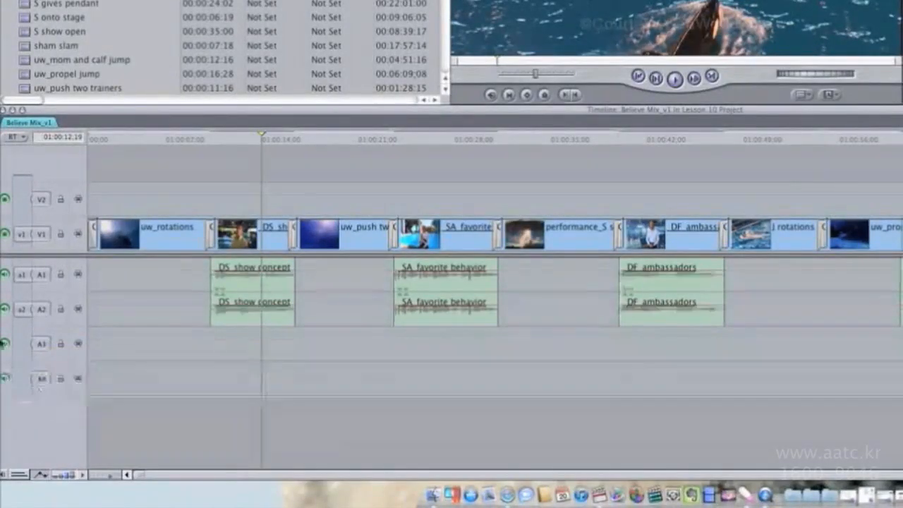
Patch the a2 and a1 source controls to audio tracks A4 and A3.
drag(22, 309, 21, 378)
drag(22, 275, 22, 343)
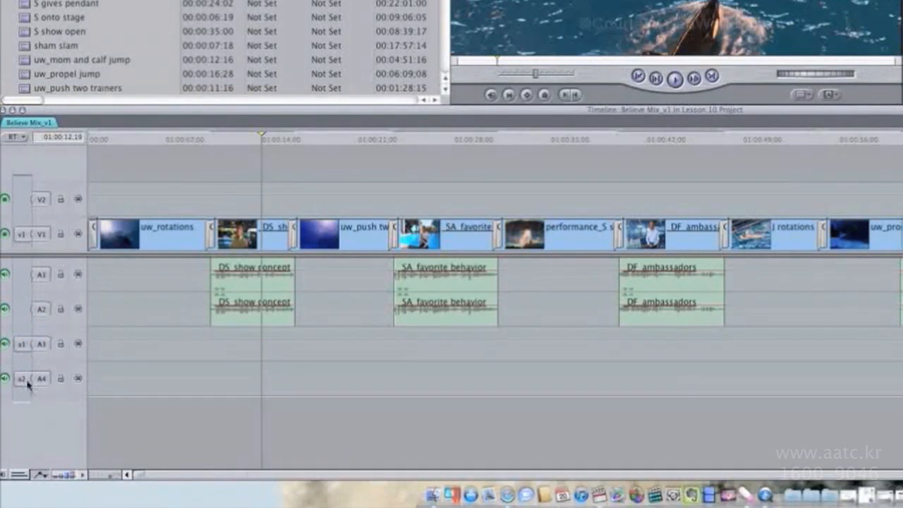
Patch the a2 and a1 source controls back to audio tracks A2 and A1.
drag(21, 378, 26, 310)
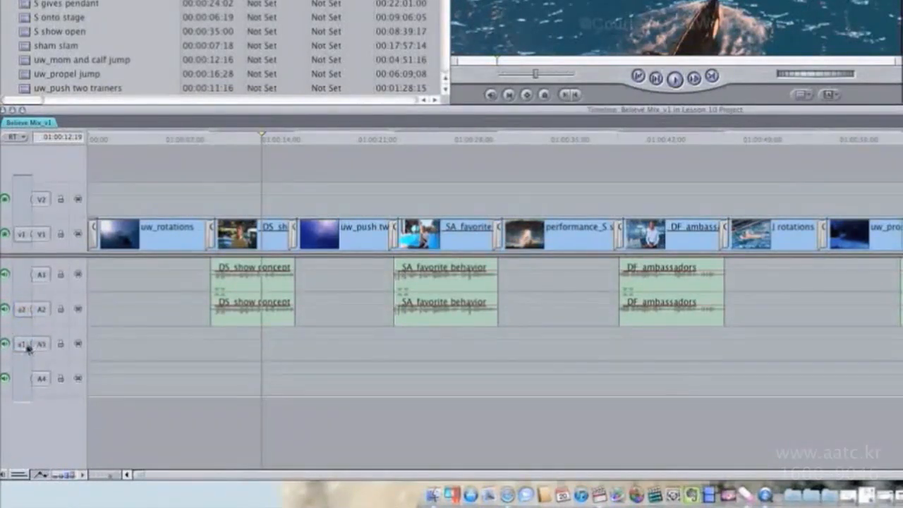
drag(29, 345, 25, 274)
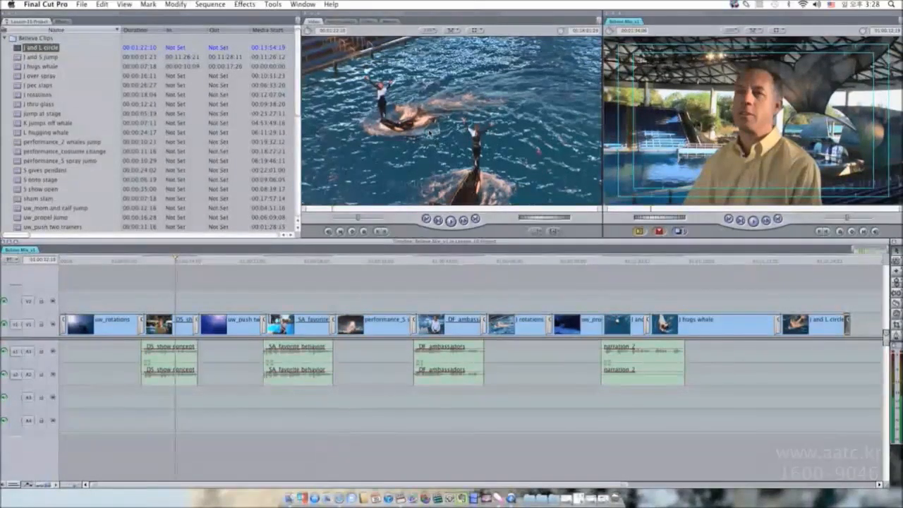
Try dragging the viewer clip onto the audio tracks at the sequence end without dropping it.
scroll(309, 292, right, 10)
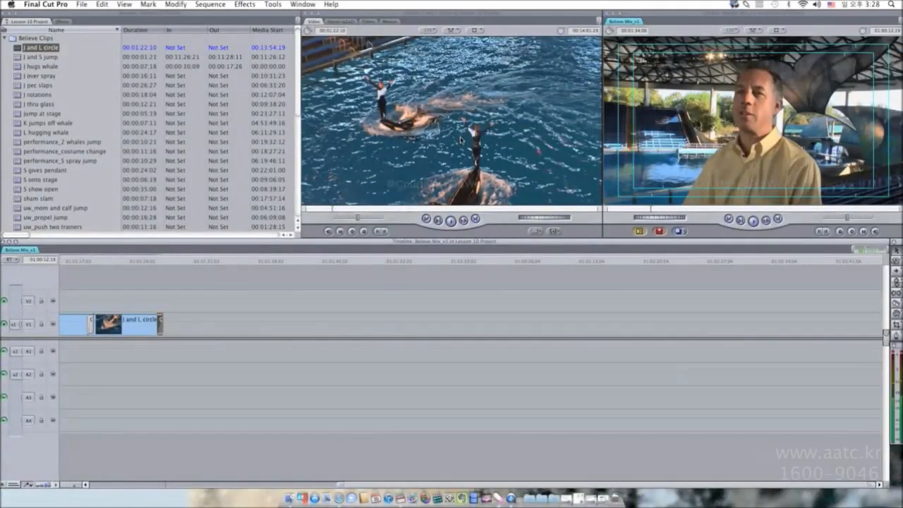
drag(462, 138, 229, 357)
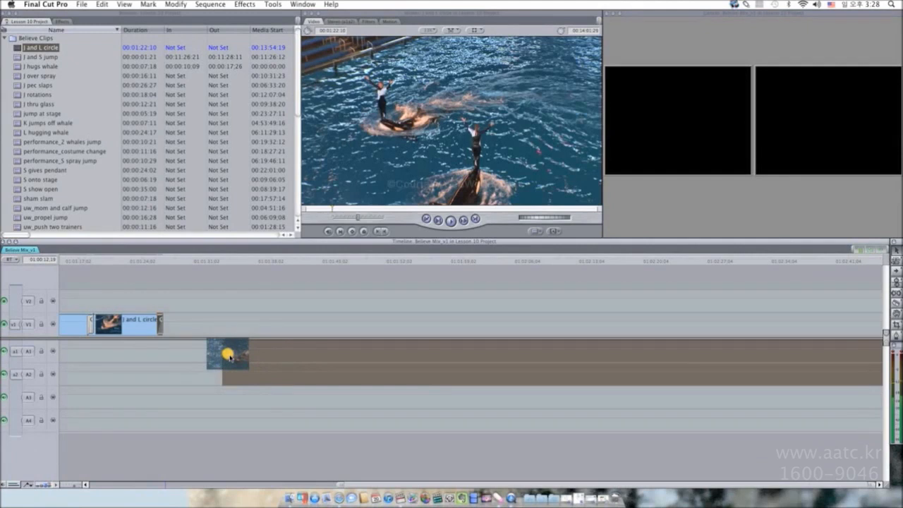
drag(229, 357, 345, 191)
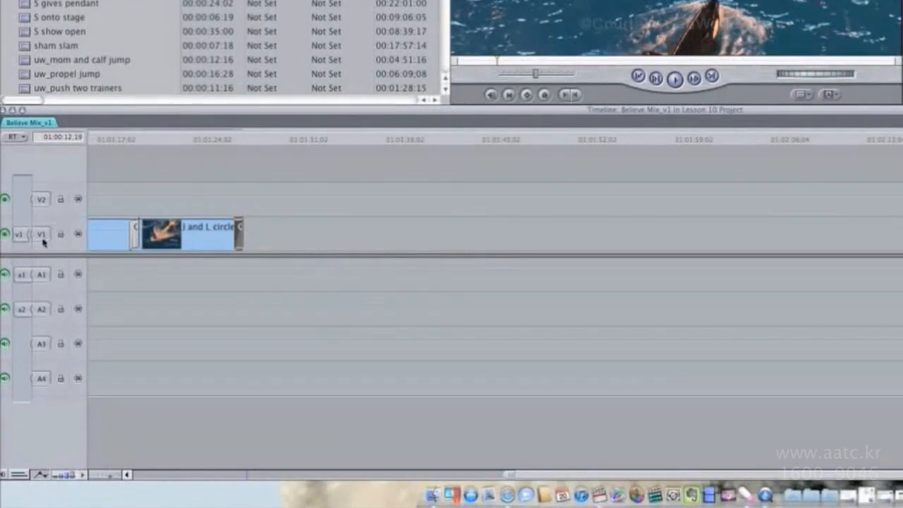
Try dragging the viewer clip onto the V1 track without dropping it.
click(43, 310)
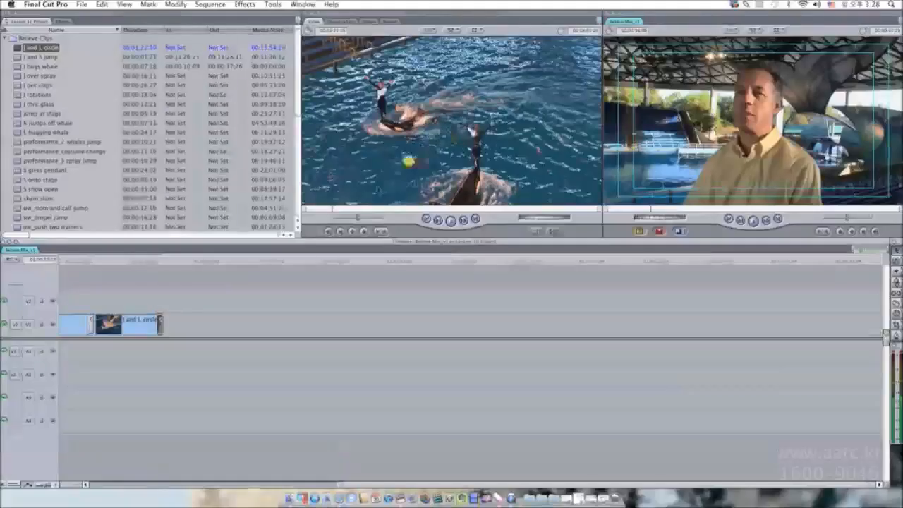
drag(407, 159, 219, 337)
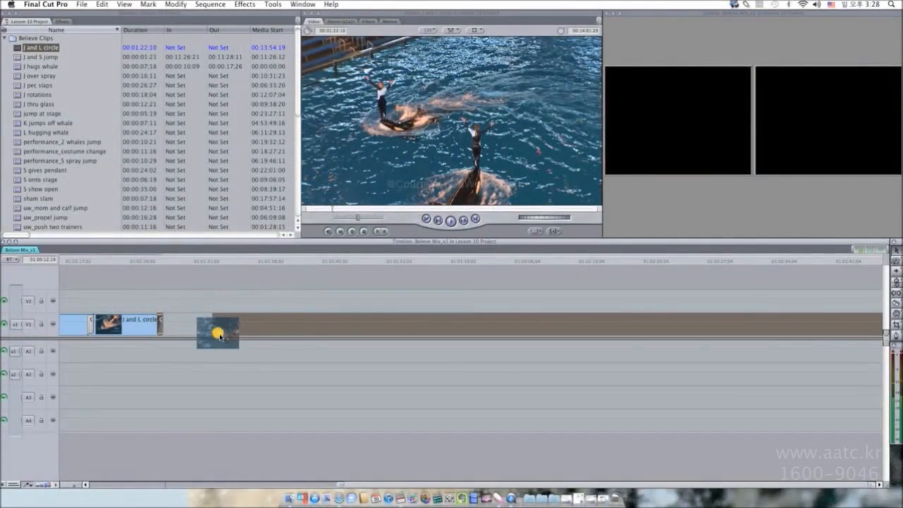
drag(220, 336, 402, 142)
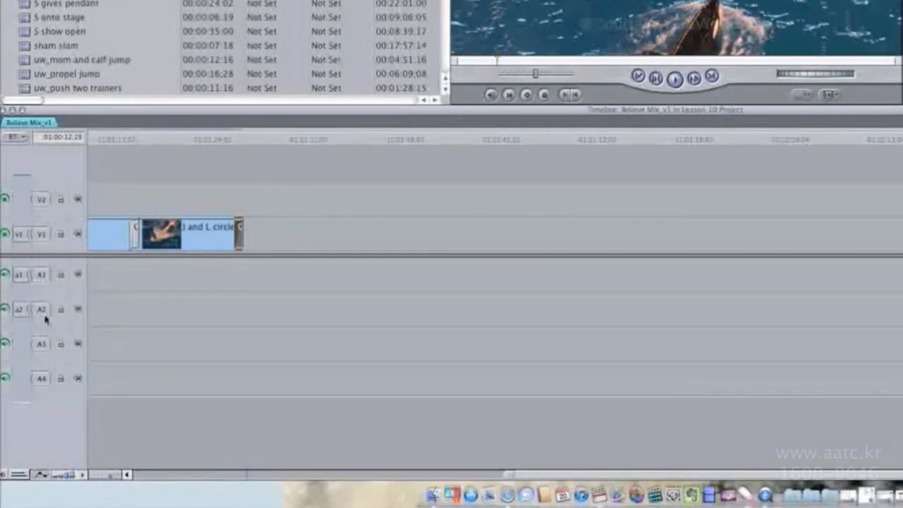
Patch the a2, a1 and v1 source controls to tracks A4, A3 and V2.
drag(24, 310, 21, 378)
drag(22, 275, 22, 345)
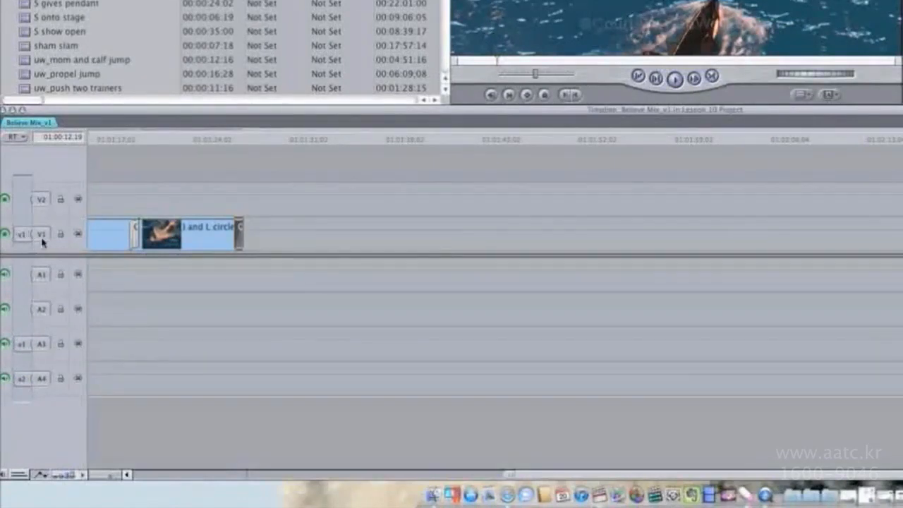
drag(19, 234, 32, 202)
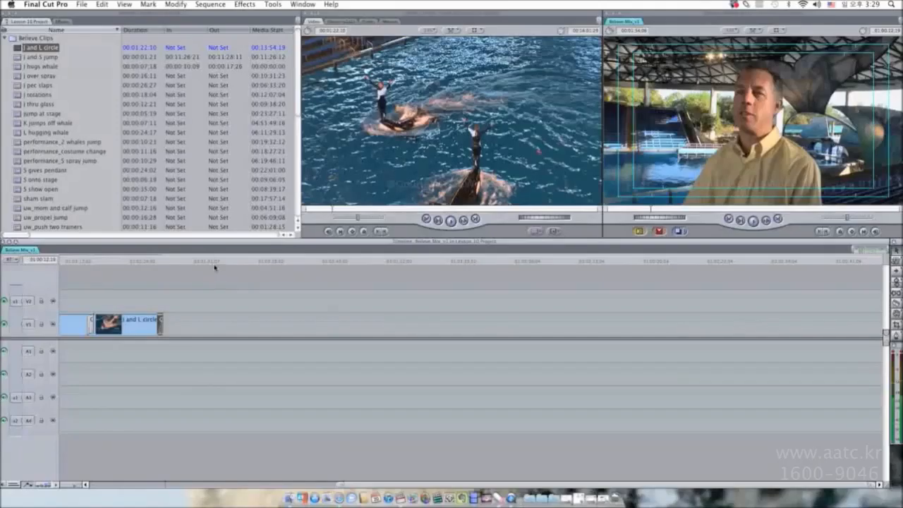
Park the playhead at 01:01:31:21 and mark In and Out points on the viewer clip.
click(319, 148)
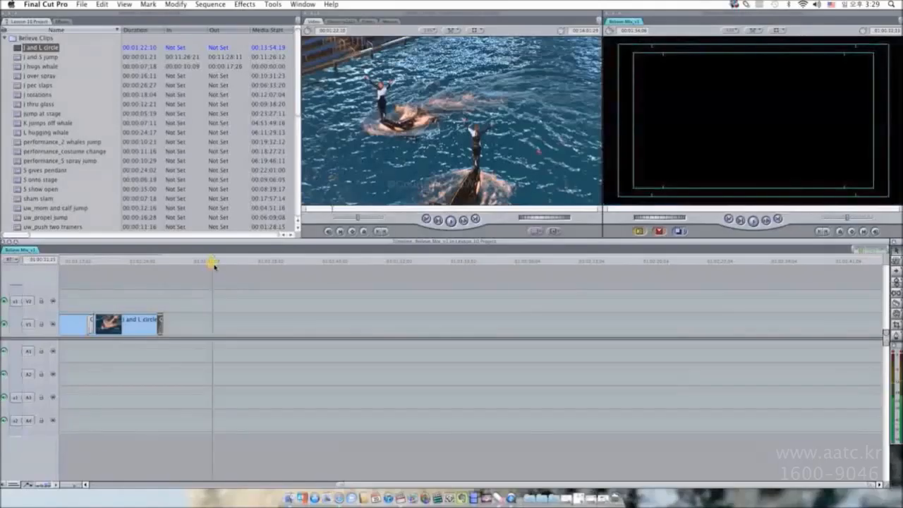
click(353, 208)
key(i)
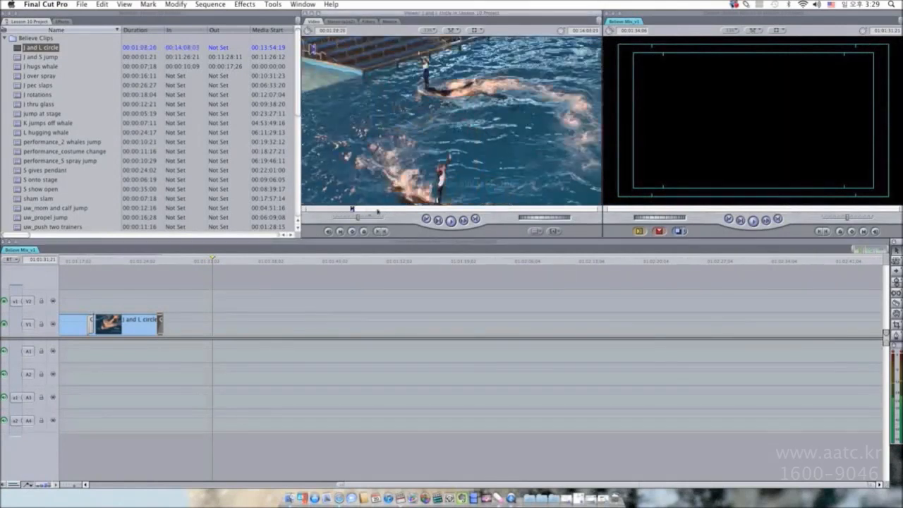
click(376, 210)
key(o)
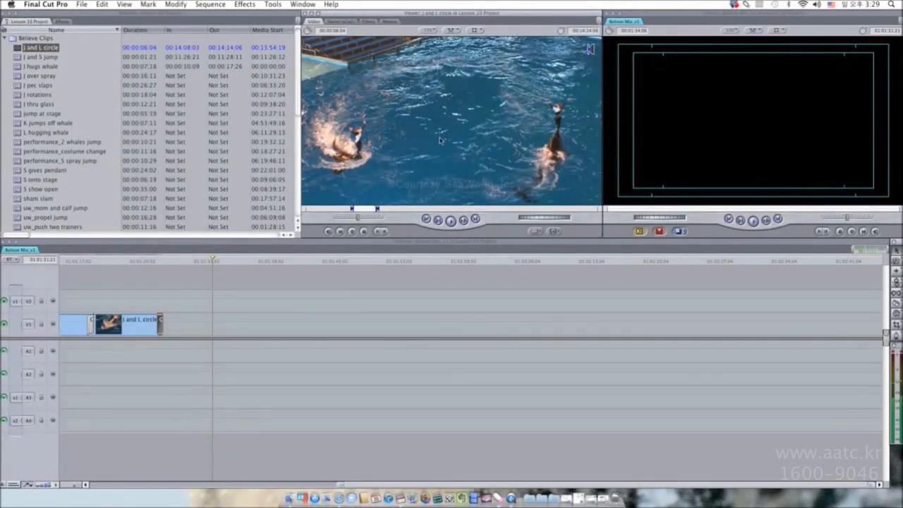
Overwrite the marked clip into the sequence at the playhead, then undo the edit.
click(661, 232)
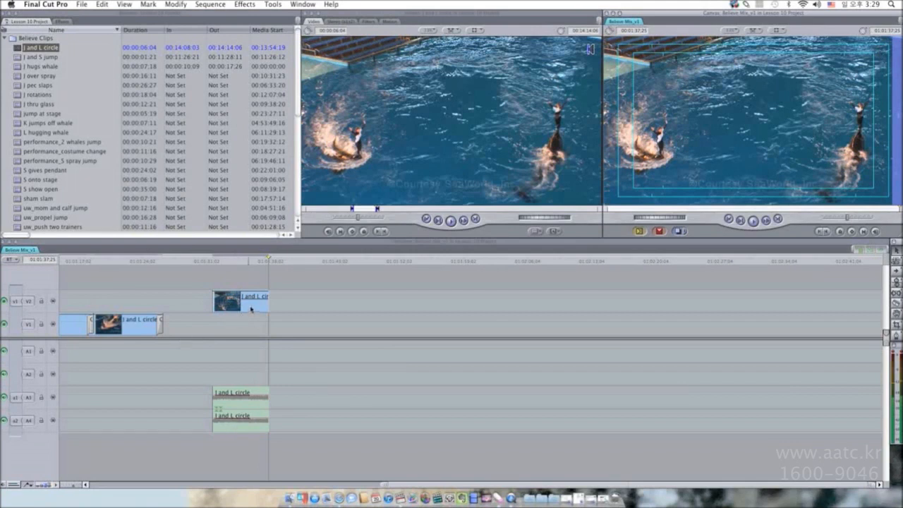
key(super+z)
Patch the v1, a1 and a2 source controls back to tracks V1, A1 and A2.
drag(17, 301, 19, 325)
drag(19, 397, 28, 350)
drag(20, 420, 21, 374)
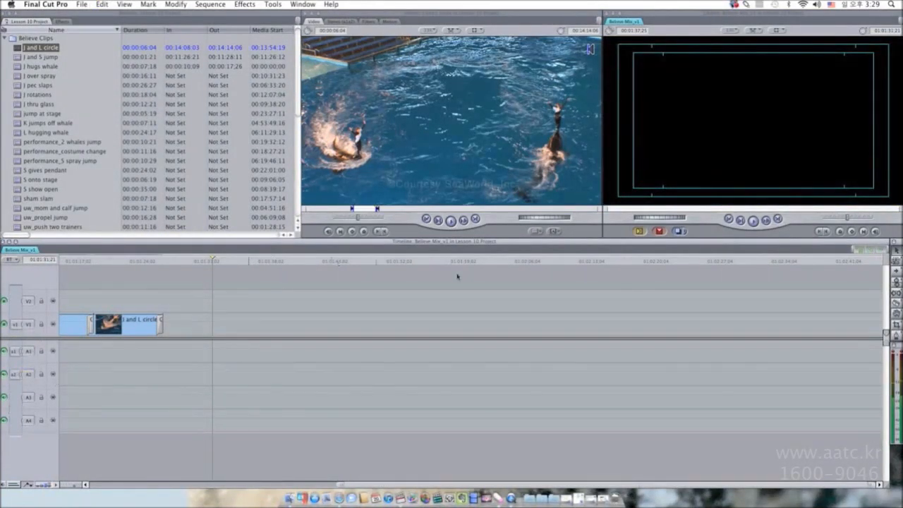
Overwrite the marked clip onto V1 at the playhead, then undo the edit.
click(659, 231)
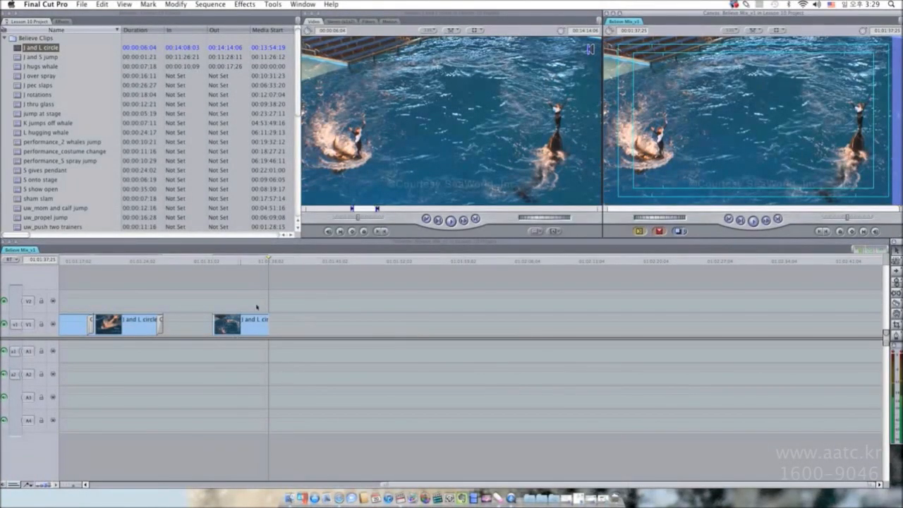
key(super+z)
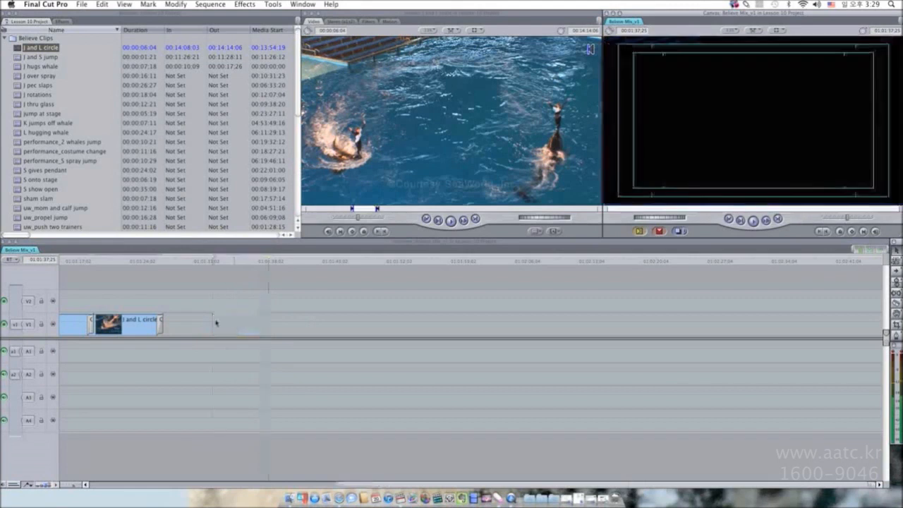
Open the Track 11_reach for dreams audio clip from the Music bin in the viewer.
click(29, 377)
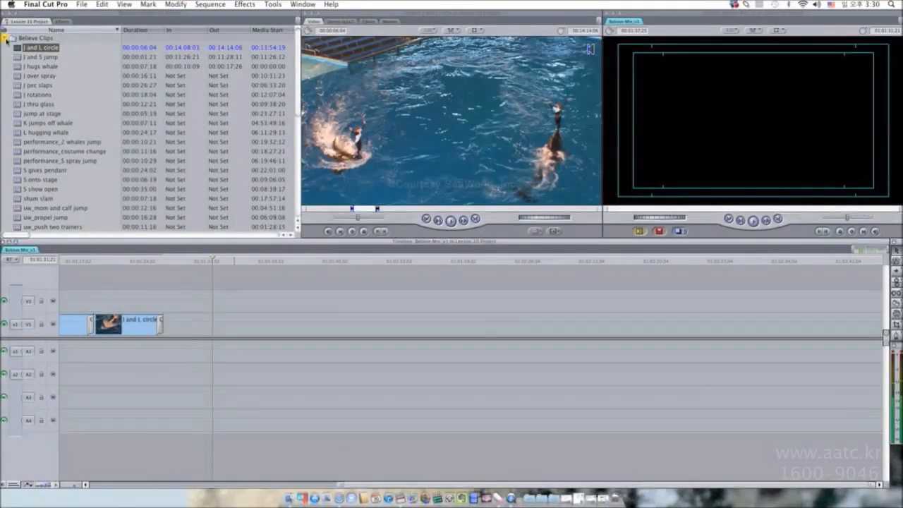
click(6, 38)
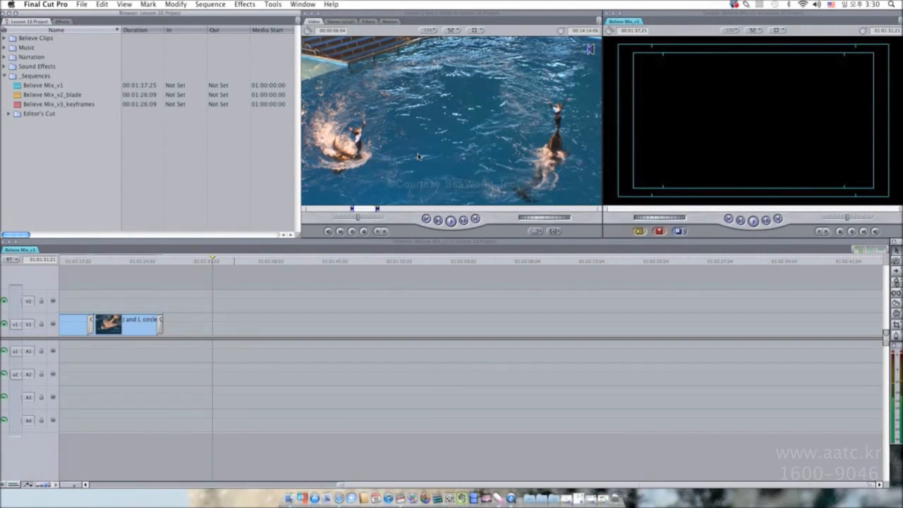
click(6, 48)
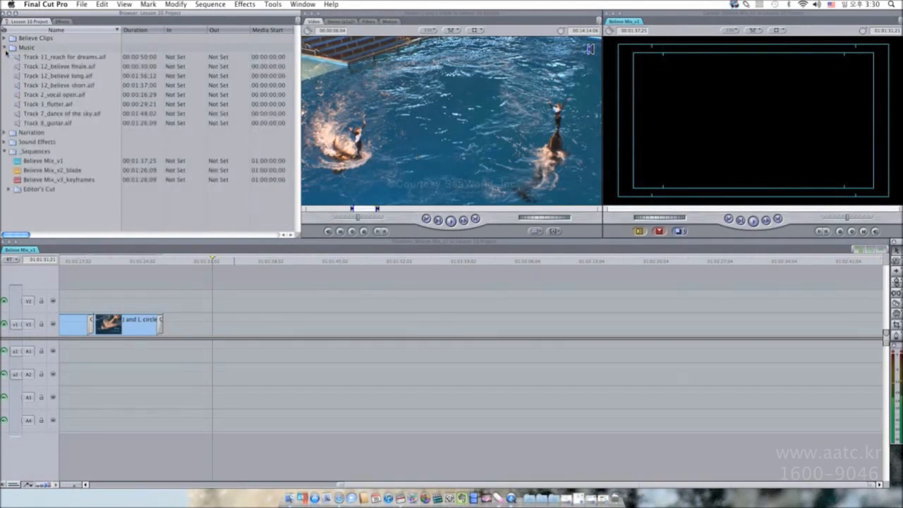
double_click(19, 58)
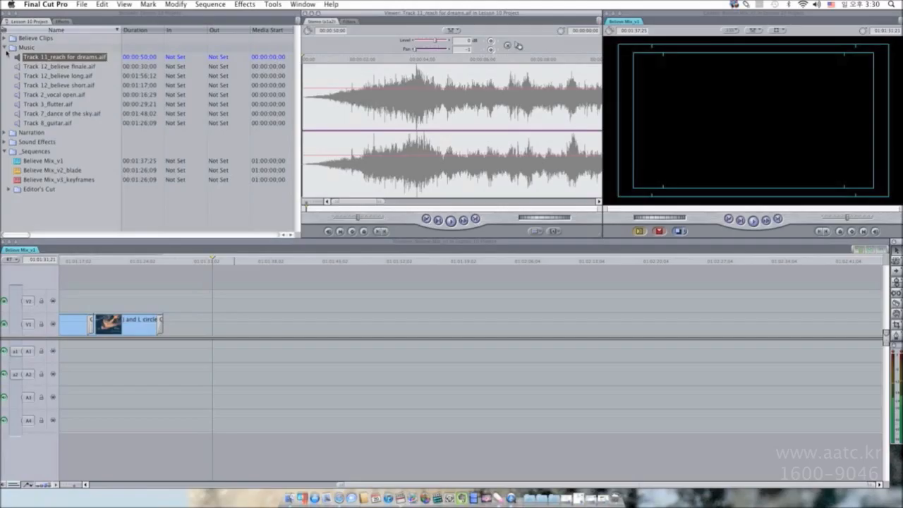
Reopen the J and L circle clip from the Believe Clips bin in the viewer.
click(5, 48)
click(5, 38)
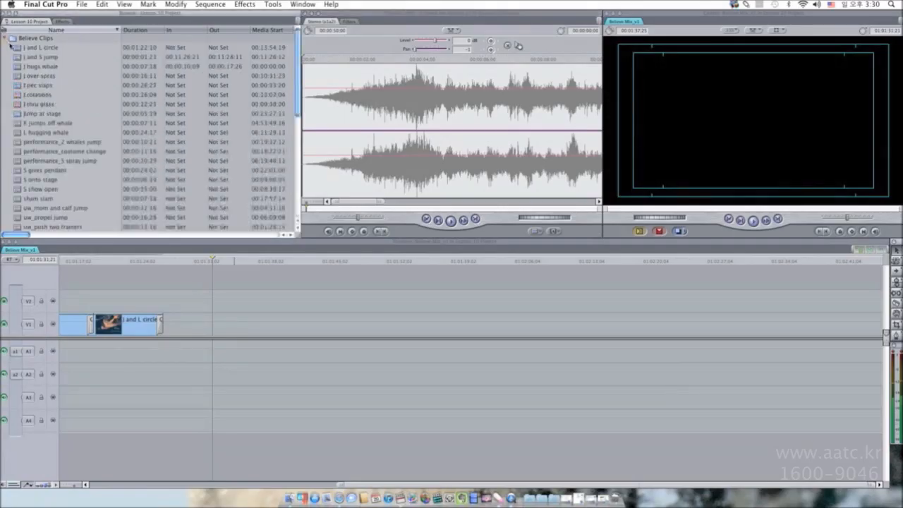
double_click(18, 47)
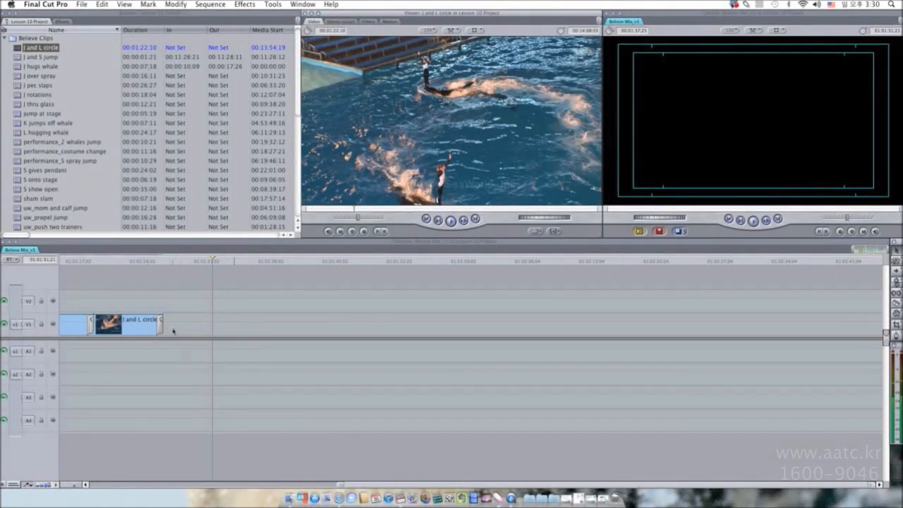
Copy the J and L circle clip in the sequence.
click(127, 330)
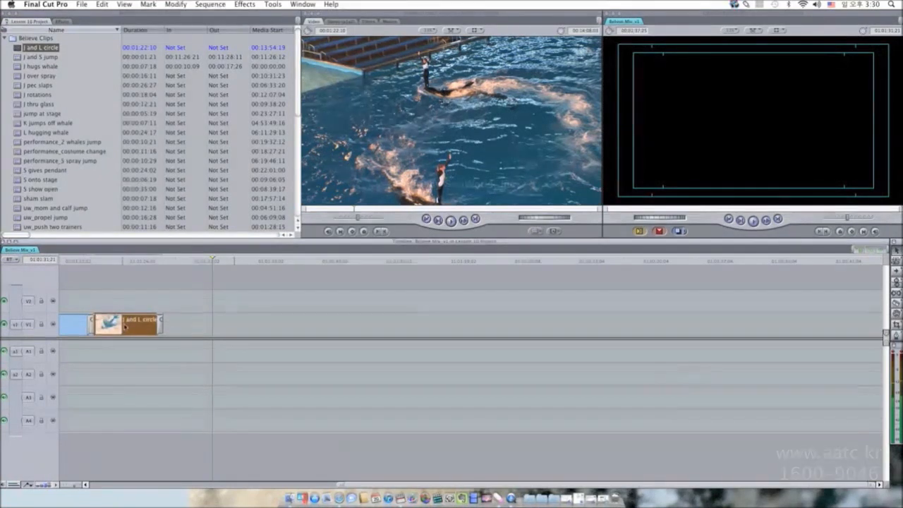
right_click(124, 326)
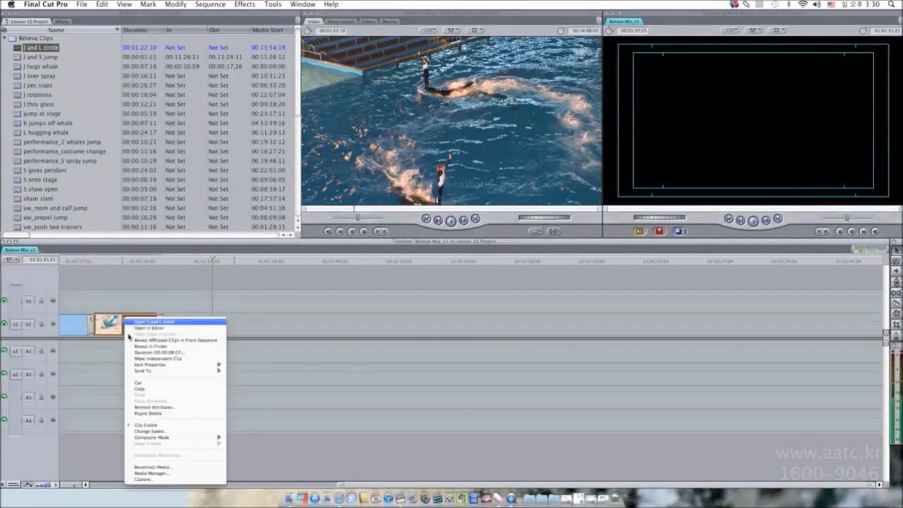
click(153, 391)
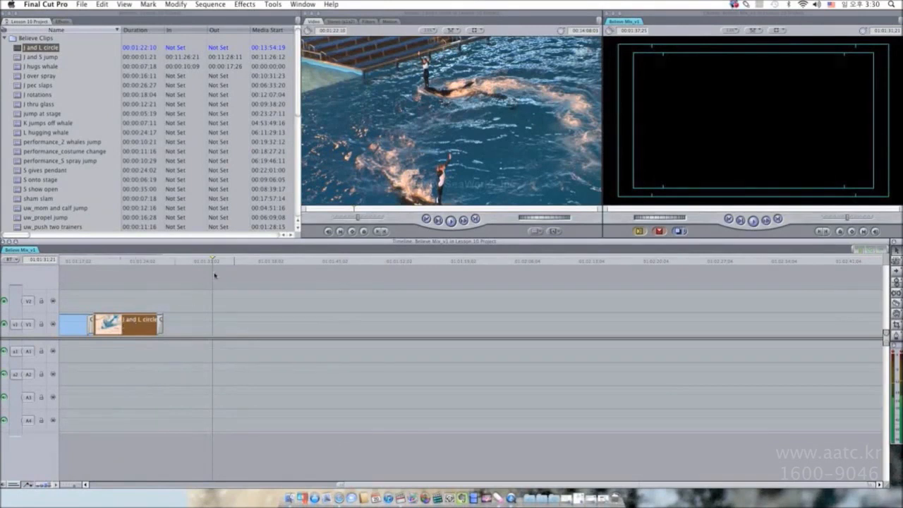
Move the playhead to 01:01:30:24, paste the copied clip there, then undo the paste.
drag(212, 262, 204, 265)
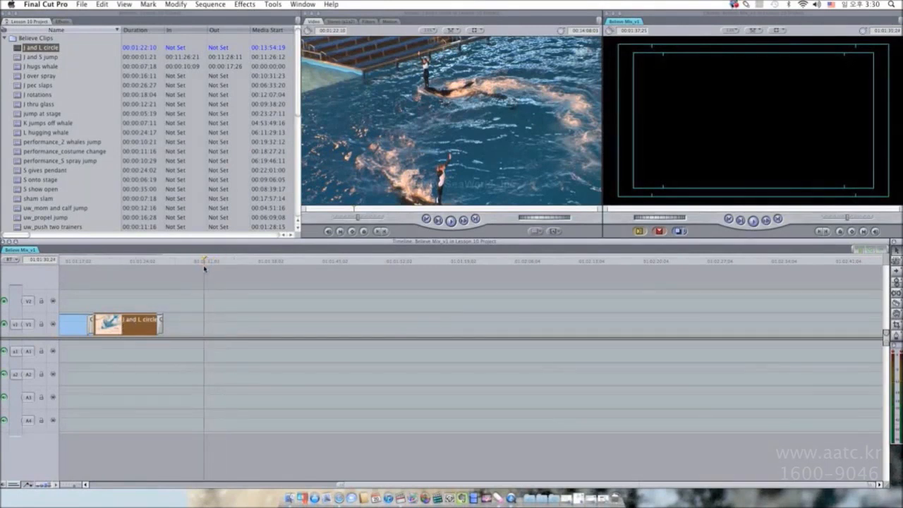
key(super+v)
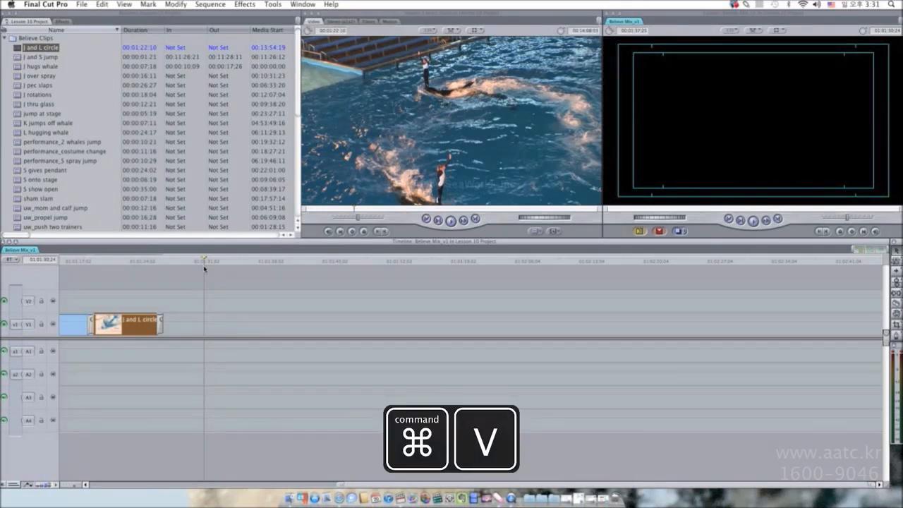
key(super+v)
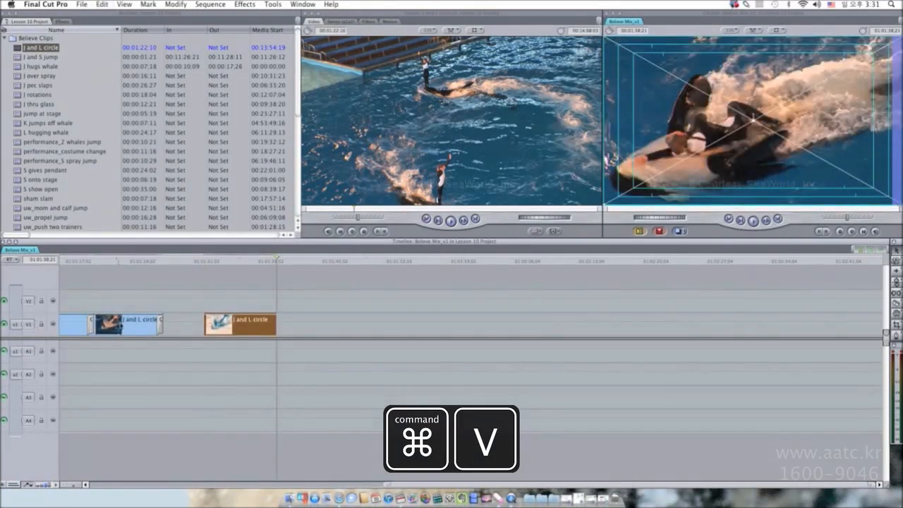
key(super+z)
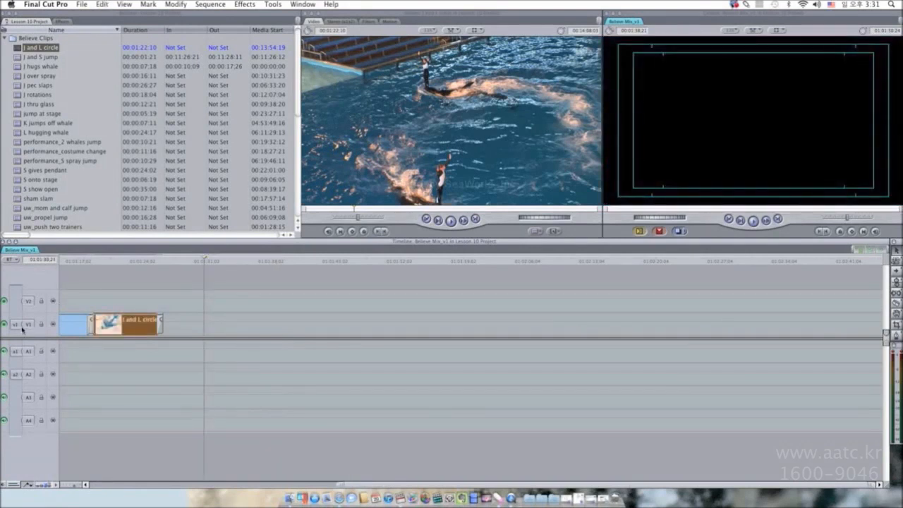
Patch the v1 source control to track V2 and paste the copied clip at the playhead.
drag(22, 329, 29, 304)
click(29, 326)
drag(29, 315, 29, 302)
drag(30, 303, 31, 302)
drag(18, 303, 21, 311)
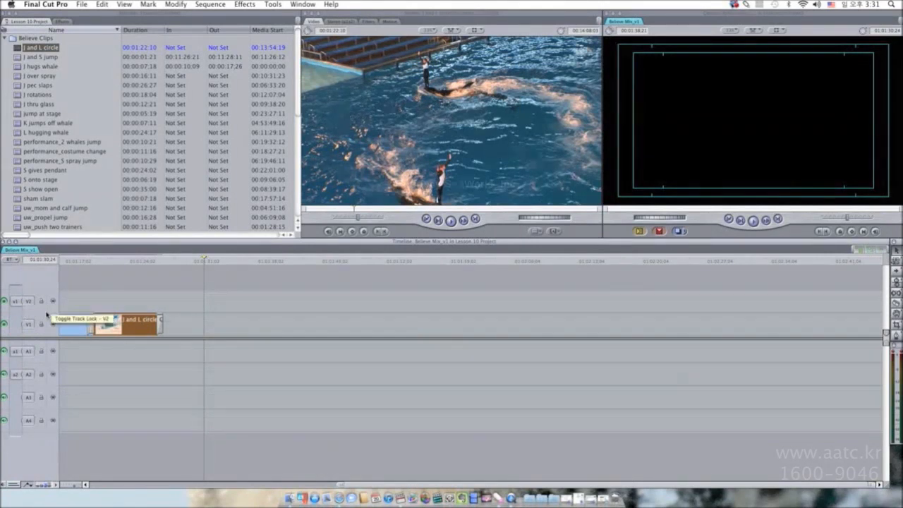
key(F10)
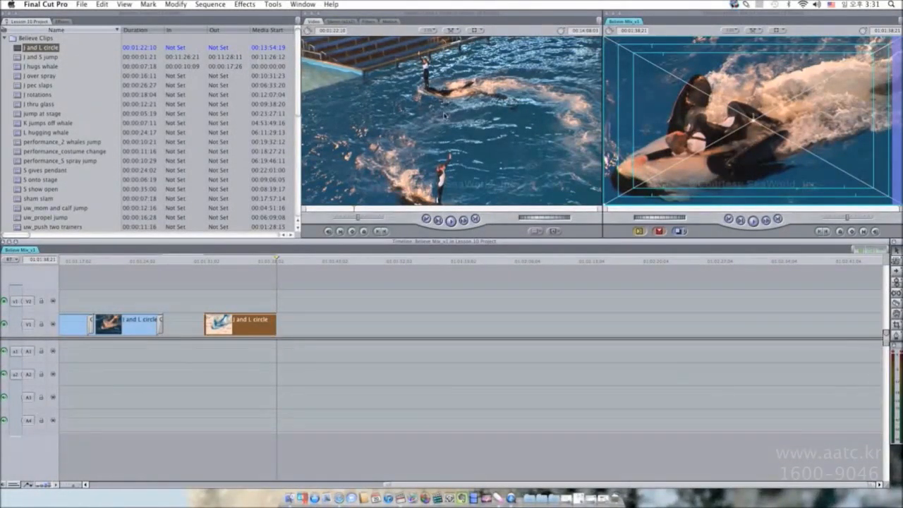
Patch the v1 source control back to V1 and delete the pasted clip.
drag(16, 302, 20, 325)
click(238, 324)
key(Delete)
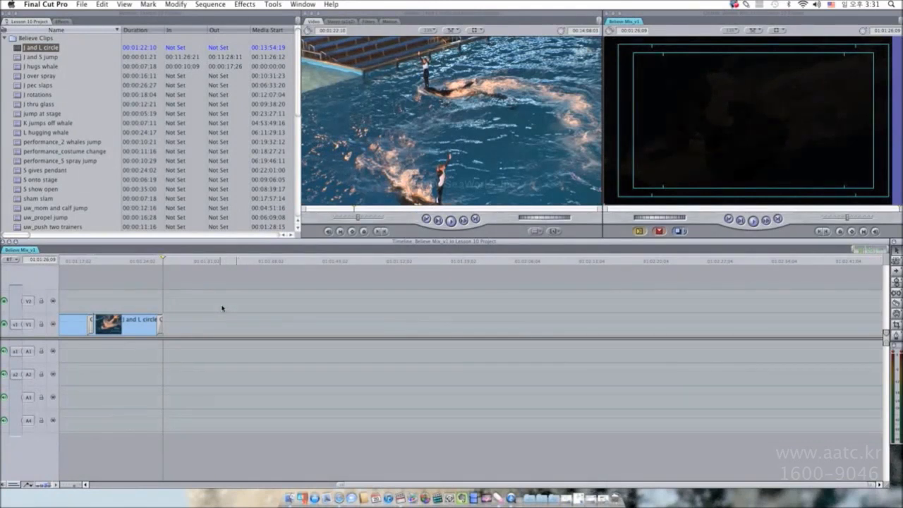
Move the playhead to 01:01:22:24 and paste the copied clip over the J and L circle clip.
click(131, 261)
click(122, 327)
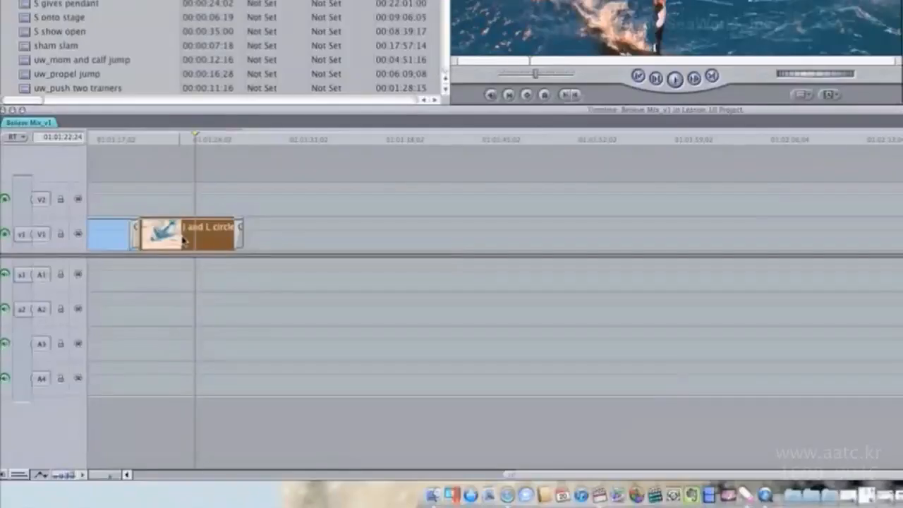
right_click(185, 240)
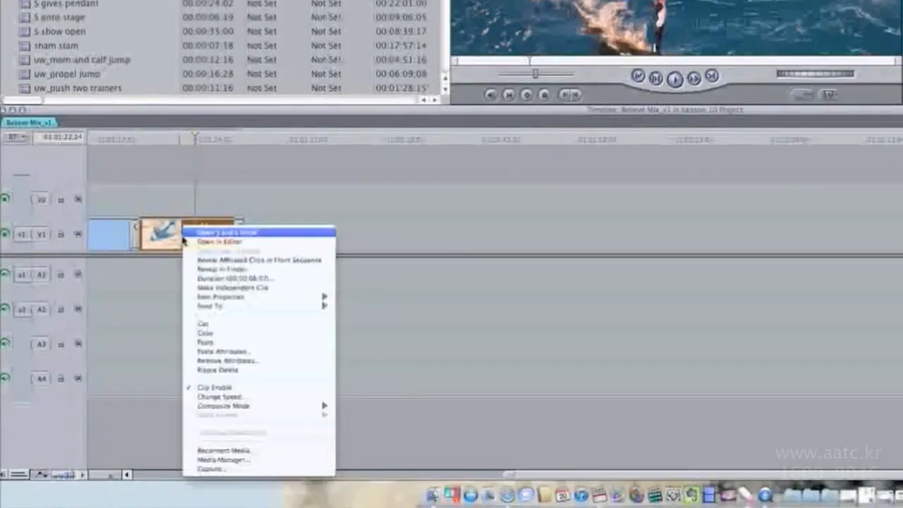
click(248, 342)
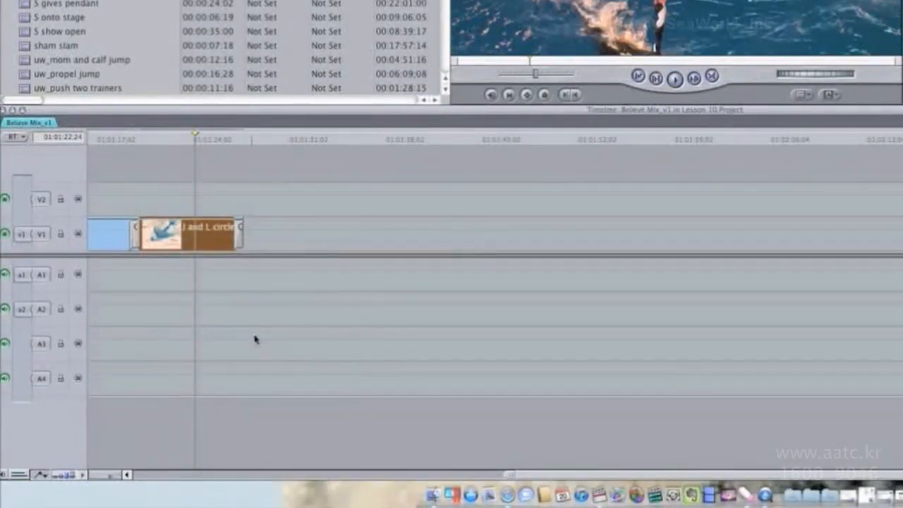
Move the playhead to 01:01:29:01, turn off Auto Select on V1, and paste the copied clip.
click(280, 144)
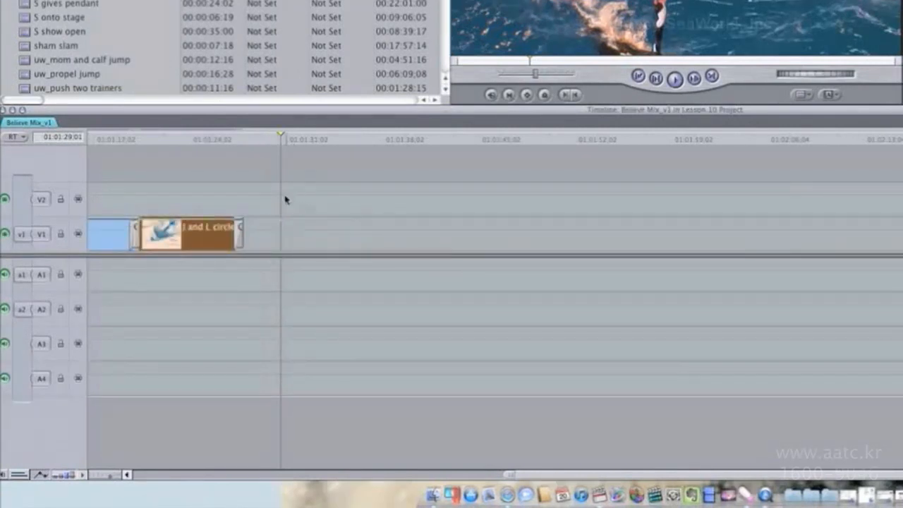
click(78, 234)
key(super+v)
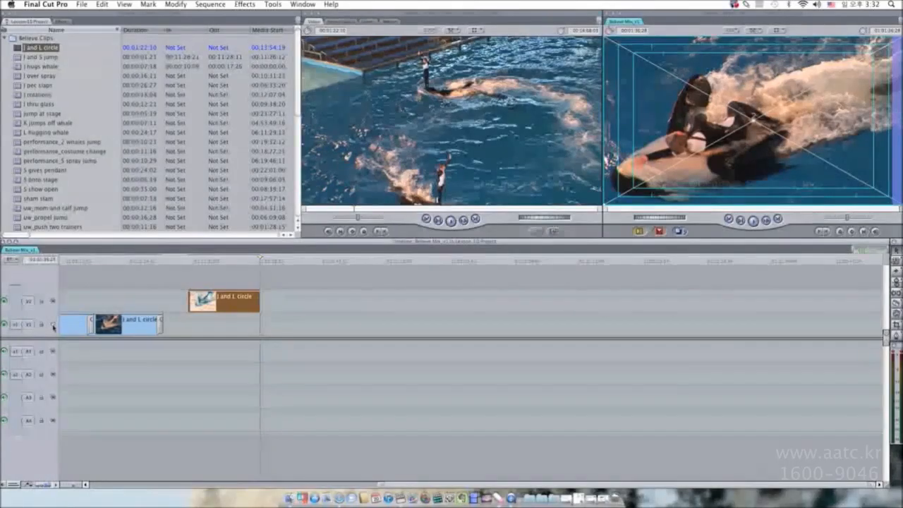
Turn Auto Select on V1 back on and delete the clip pasted onto V2.
click(53, 325)
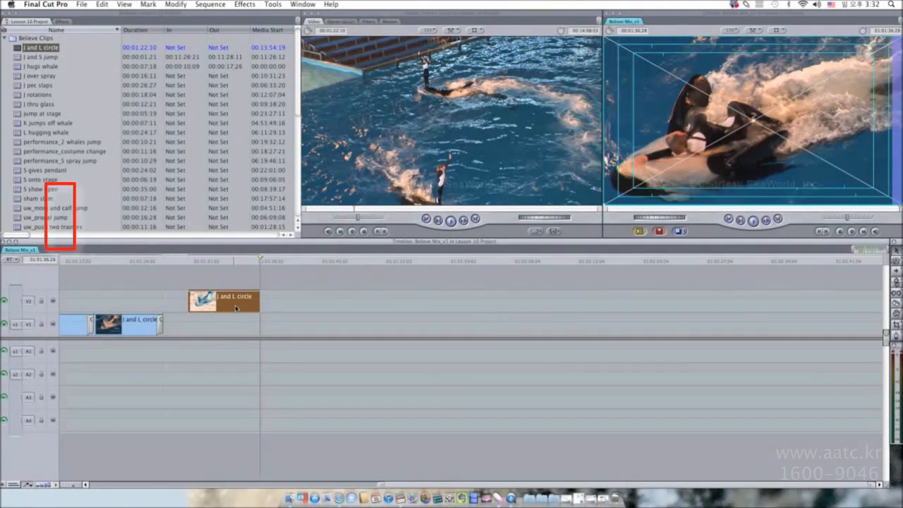
key(Delete)
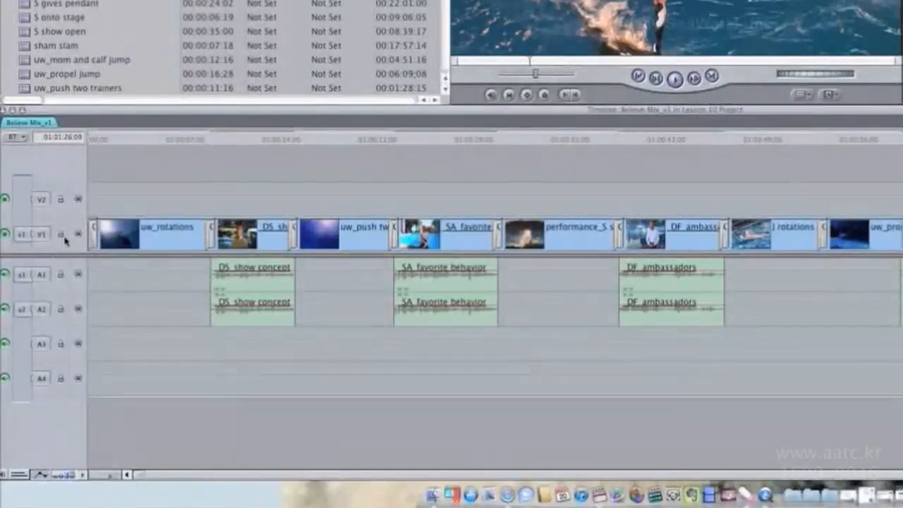
Lock track V1 and try to select one of its clips.
click(61, 235)
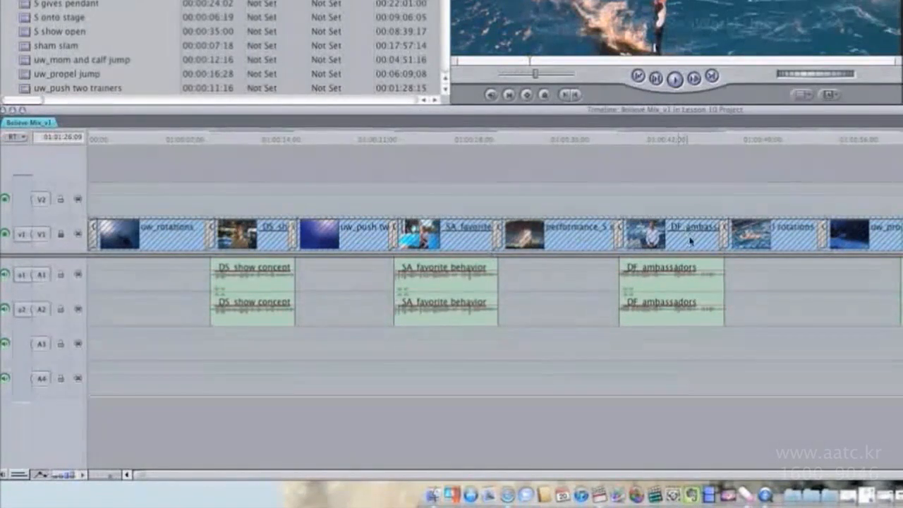
click(605, 240)
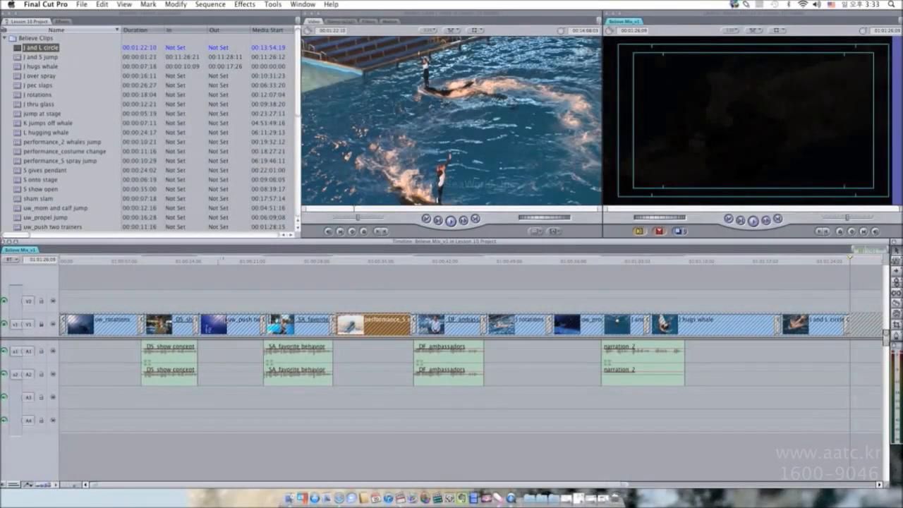
Select the DS show concept clip, drag its audio about 4 seconds later, then undo the move.
click(169, 265)
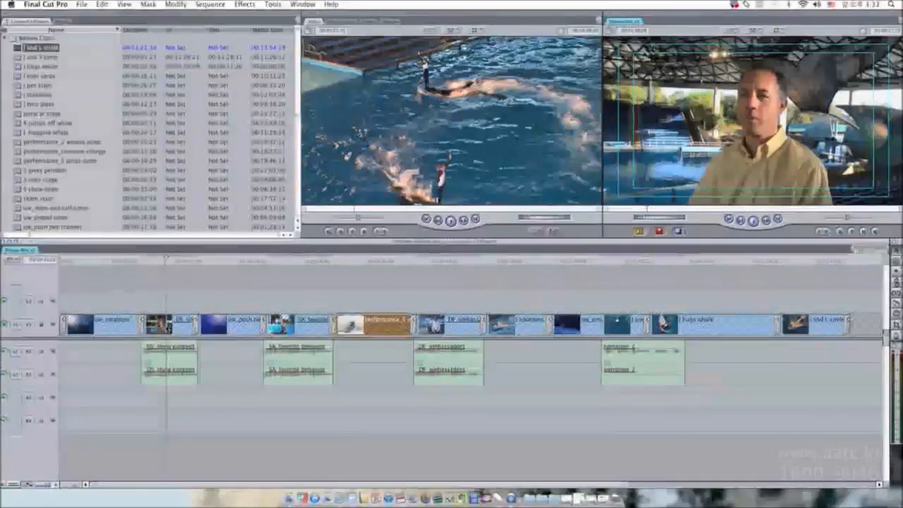
click(167, 323)
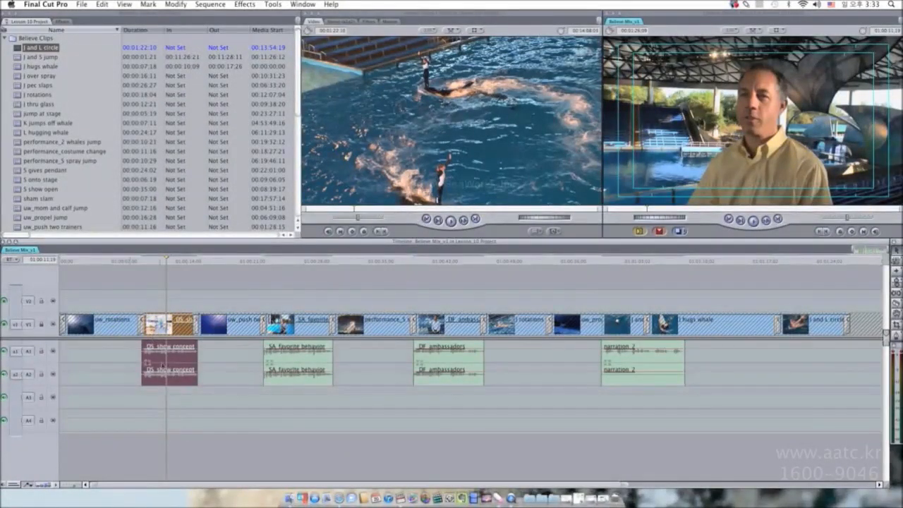
drag(161, 362, 201, 361)
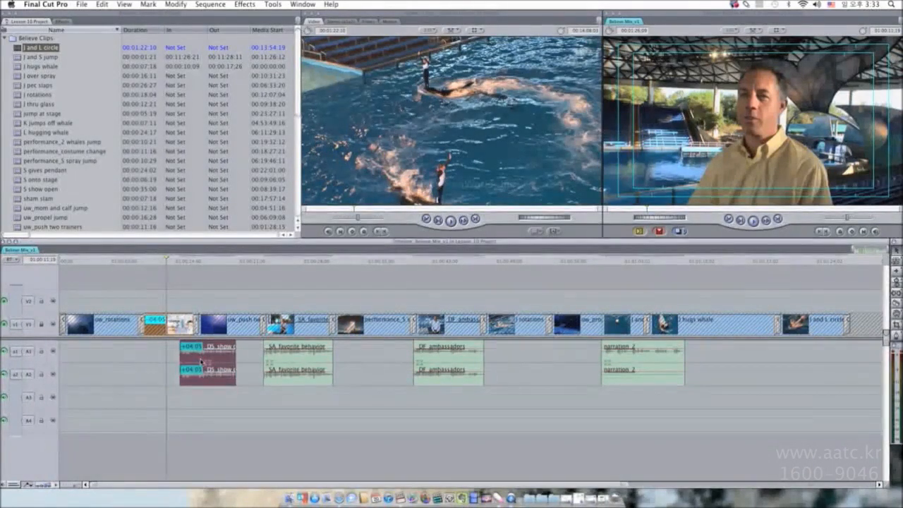
key(super+z)
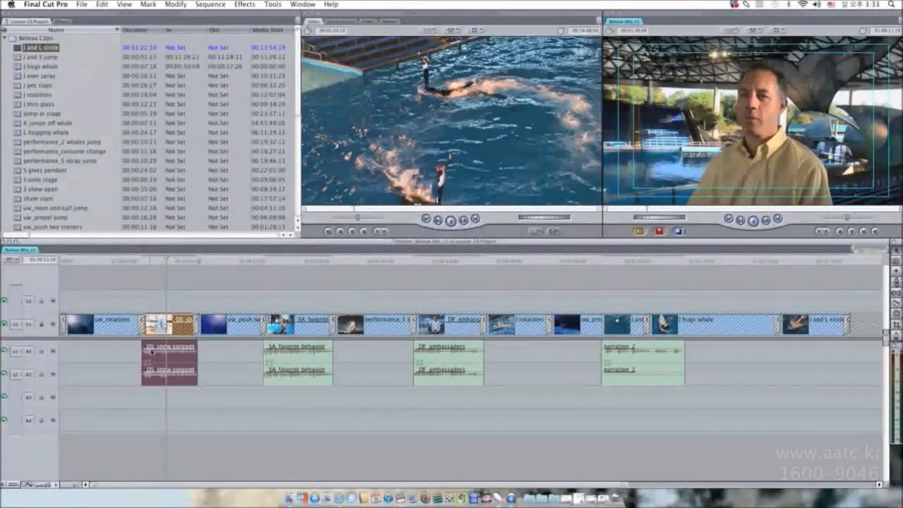
Lock and then unlock audio tracks A1 and A2.
click(42, 375)
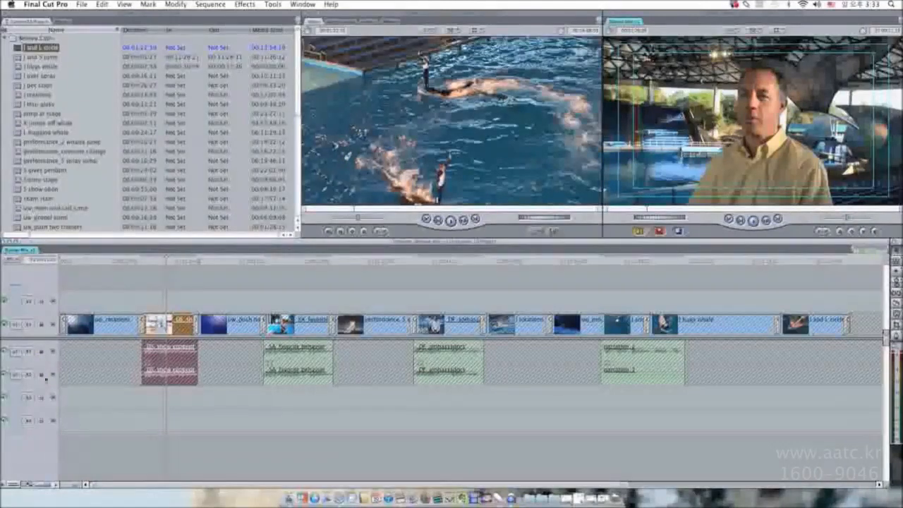
click(43, 375)
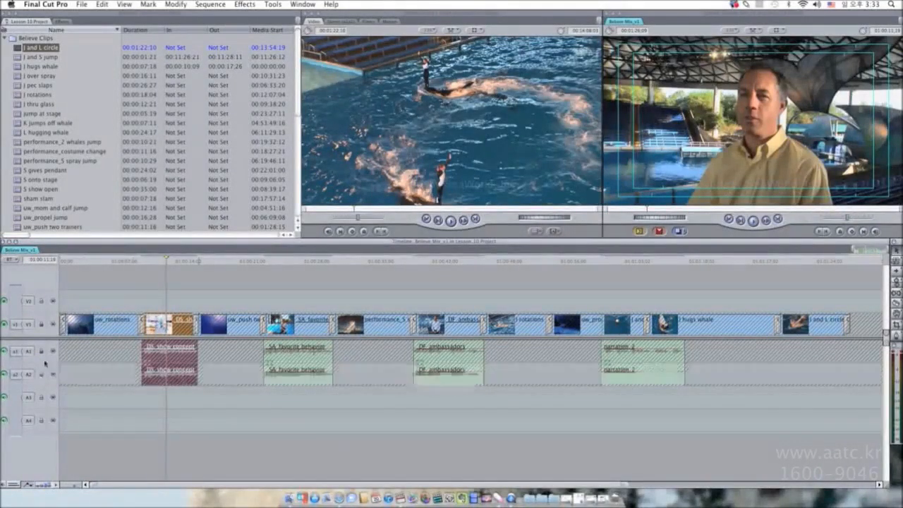
click(42, 352)
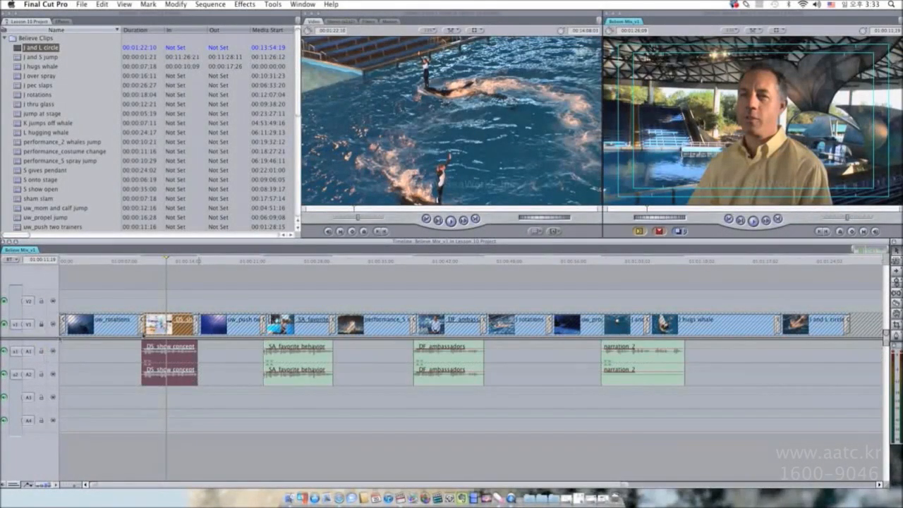